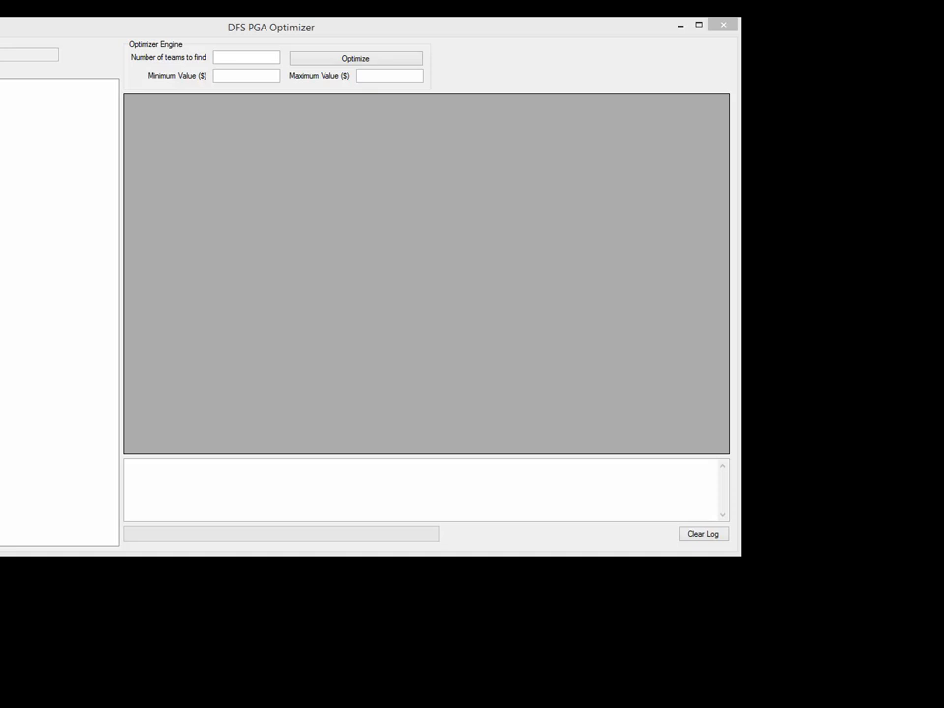
Switch to QuickenLoans.csv in EditPlus and examine how each row lists the player's number, name, salary and value.
key(alt+Tab)
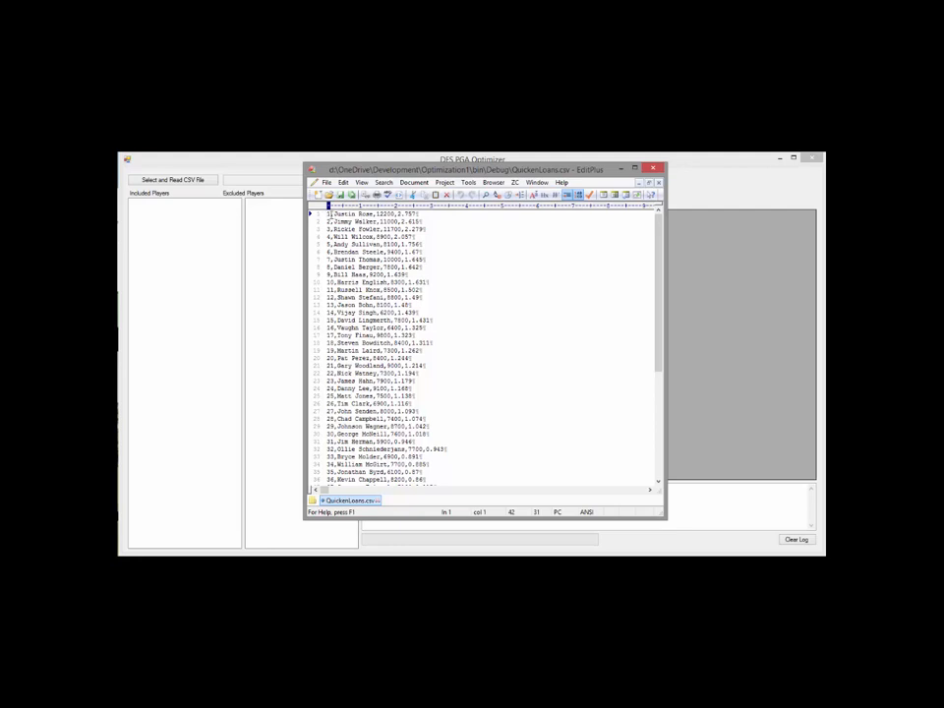
click(335, 213)
click(374, 213)
click(395, 212)
click(417, 244)
drag(657, 343, 666, 315)
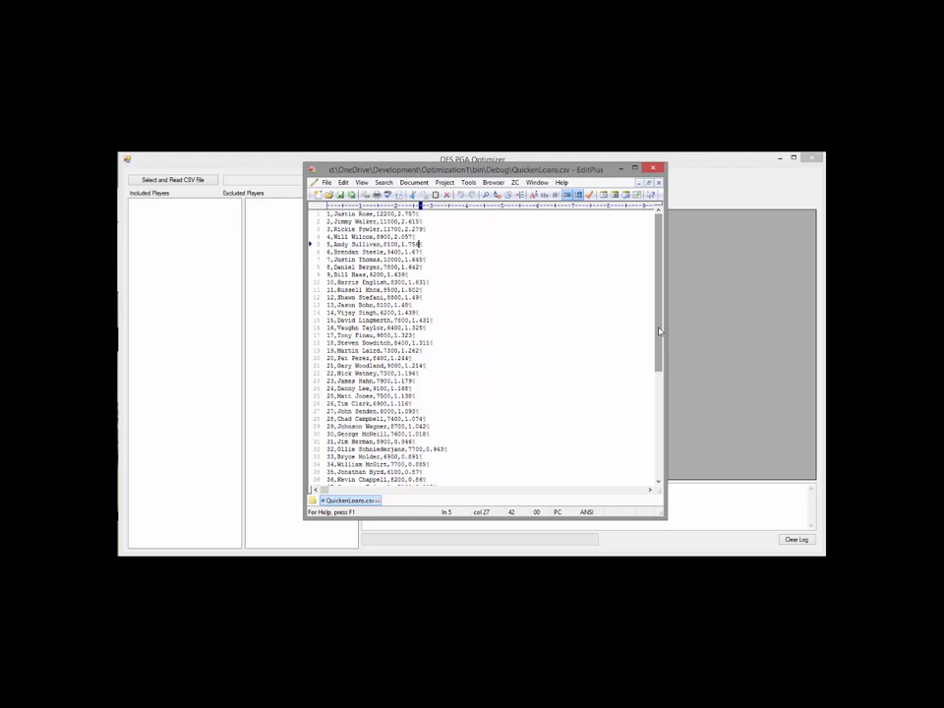
click(622, 169)
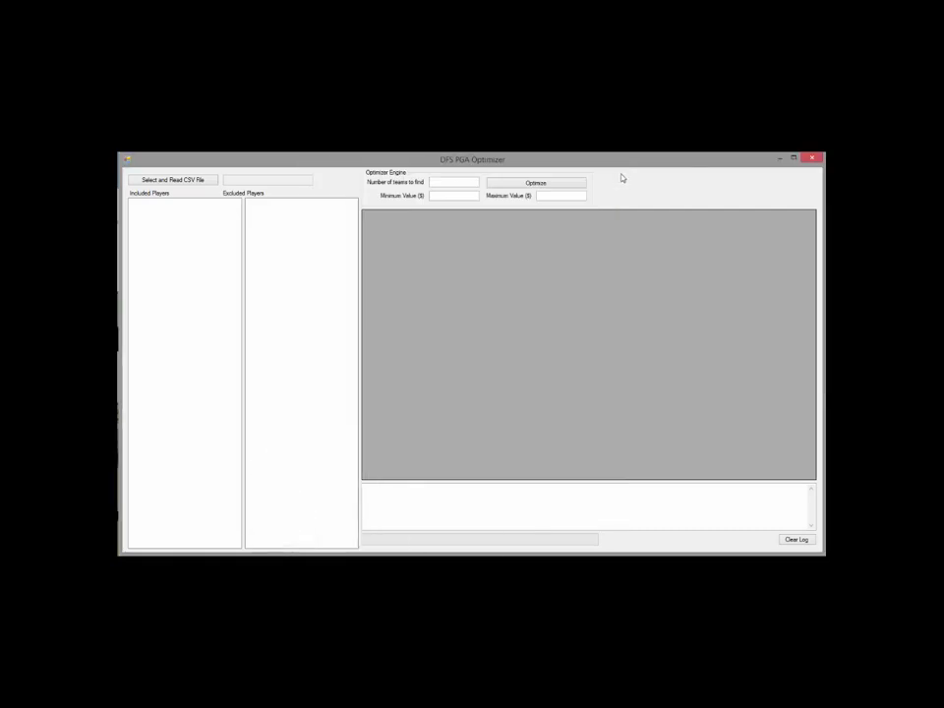
Load the player list from QuickenLoans.csv into the DFS PGA Optimizer.
click(181, 183)
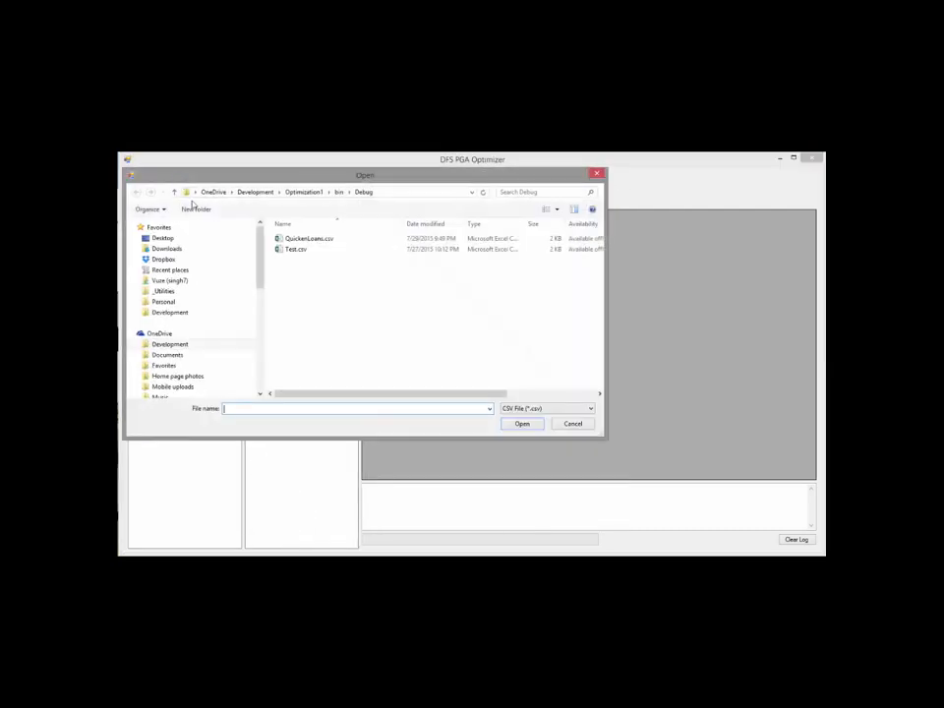
click(297, 241)
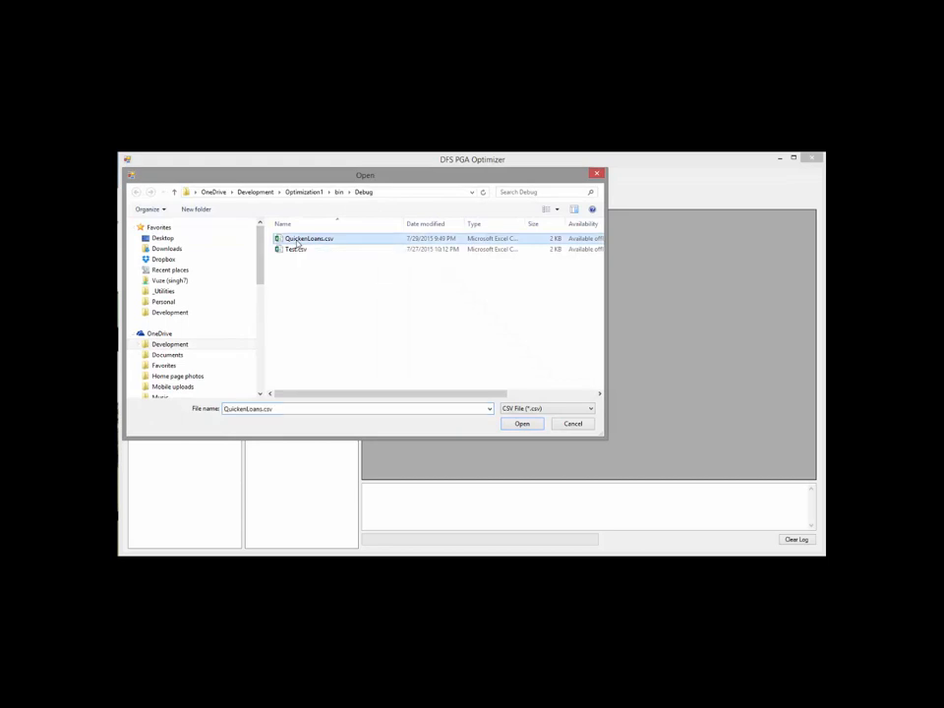
click(517, 425)
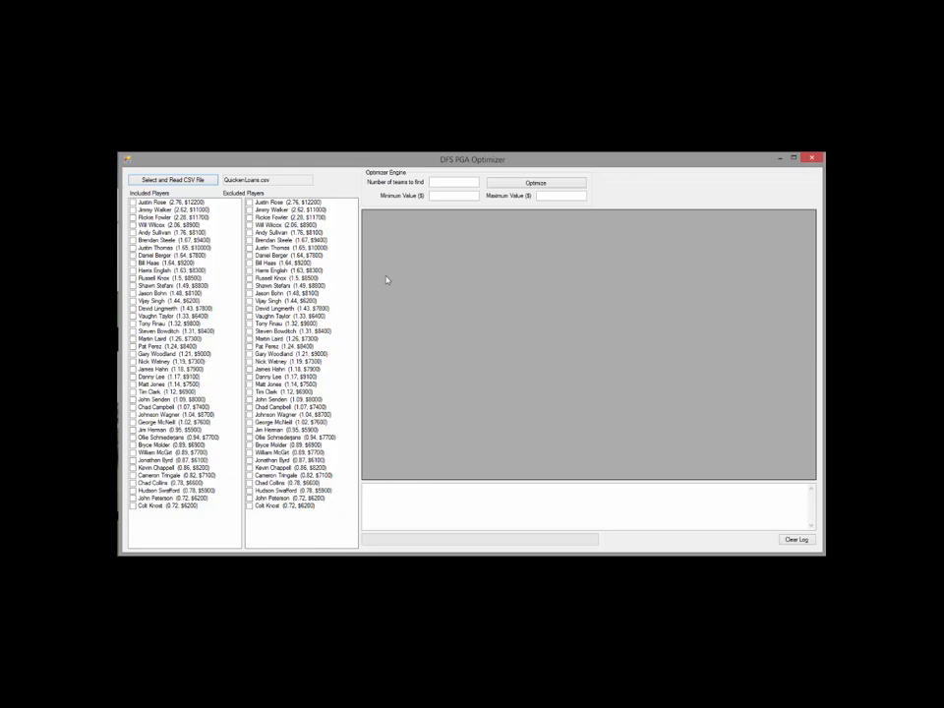
Set the number of teams to find to 10 and exclude Vijay Singh.
click(436, 182)
text(10)
click(250, 302)
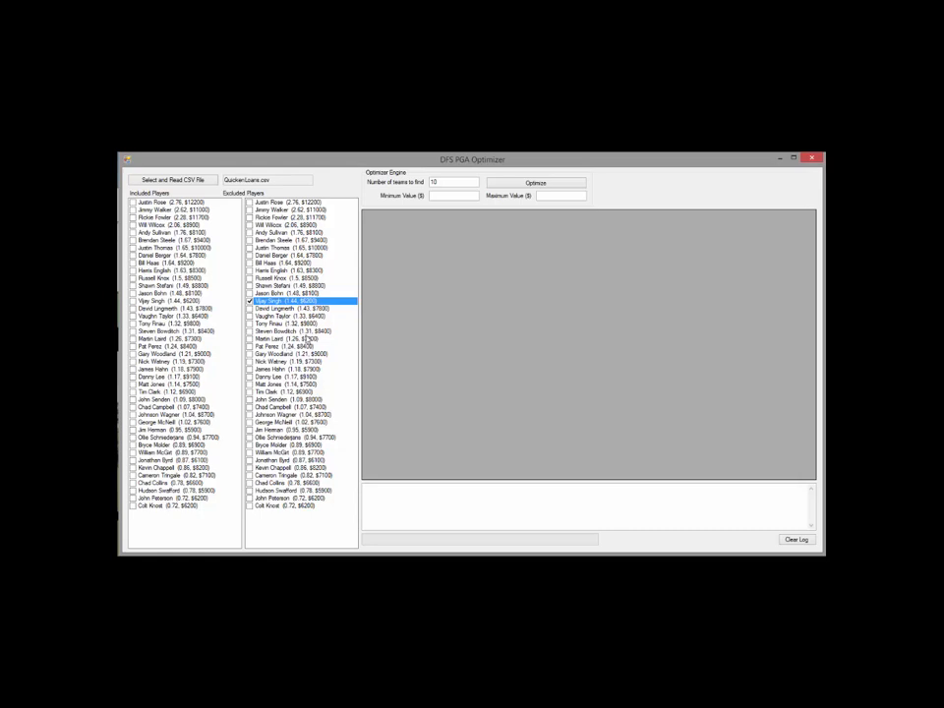
Set the minimum value to $6400 and run the optimization.
click(448, 196)
text(64000)
key(BackSpace)
click(514, 188)
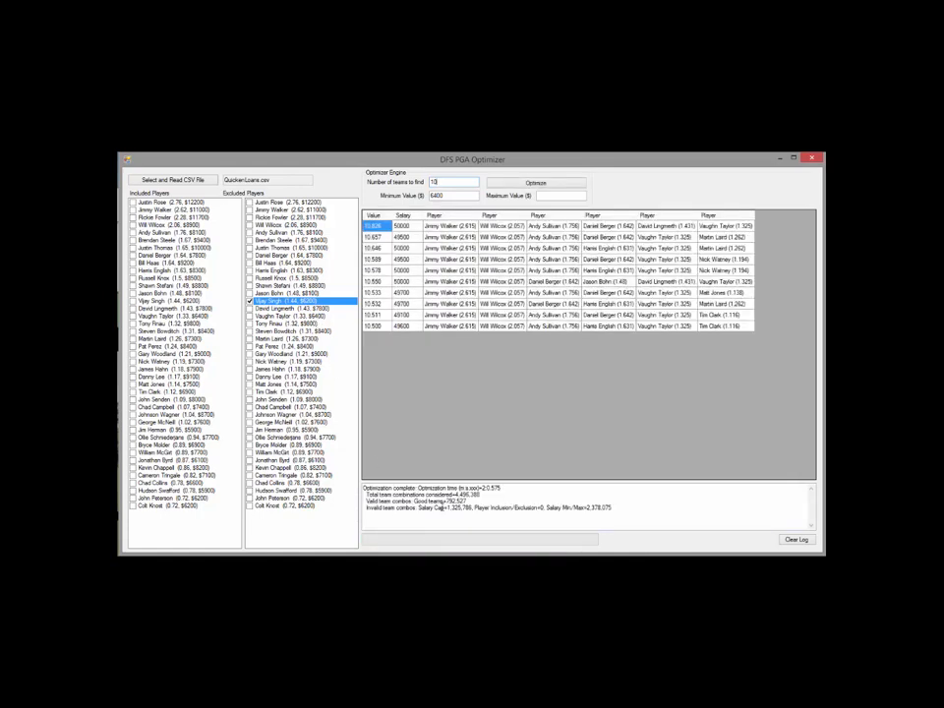
Examine the log's optimization time, total combinations and valid teams, along with the minimum value setting.
drag(501, 488, 482, 489)
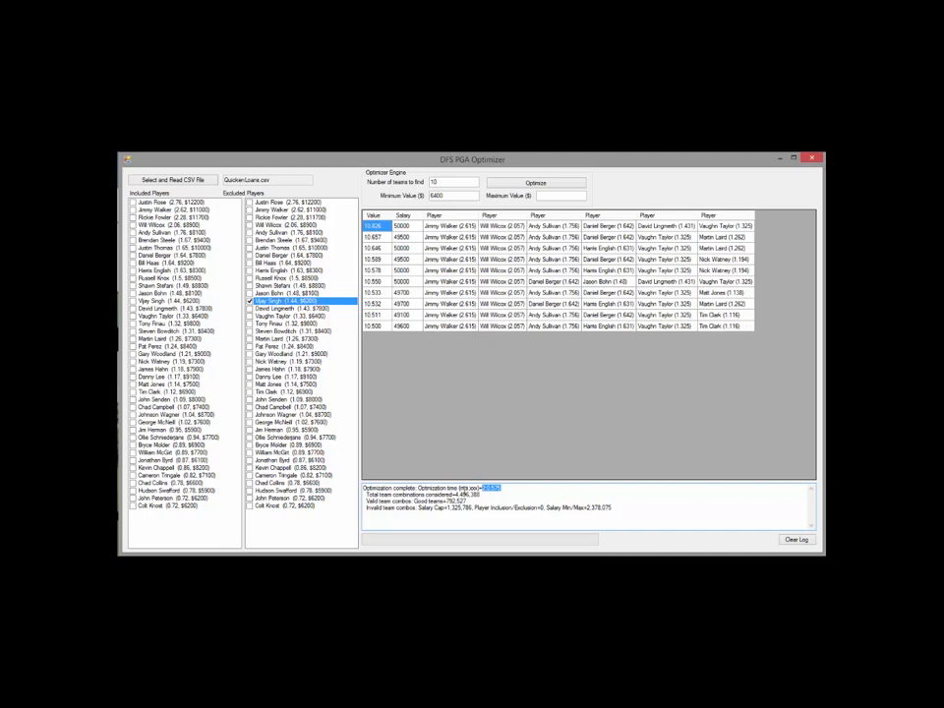
drag(480, 494, 457, 495)
drag(467, 502, 448, 504)
click(438, 195)
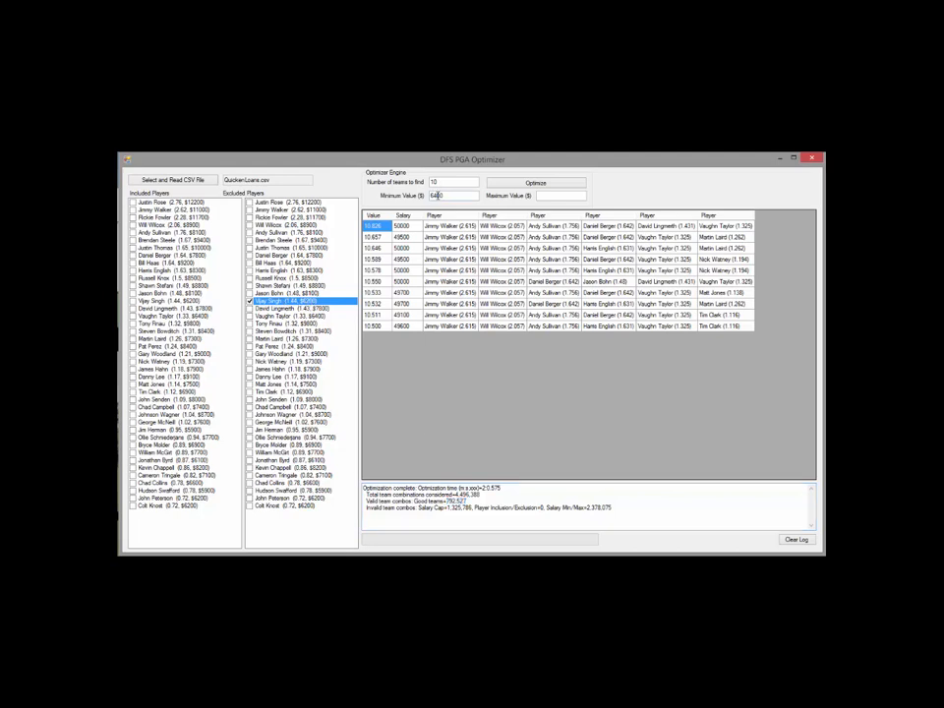
double_click(433, 196)
Sort the resulting teams by value ascending and back to descending, and highlight the whole row of the 10.550 team.
click(385, 229)
click(374, 216)
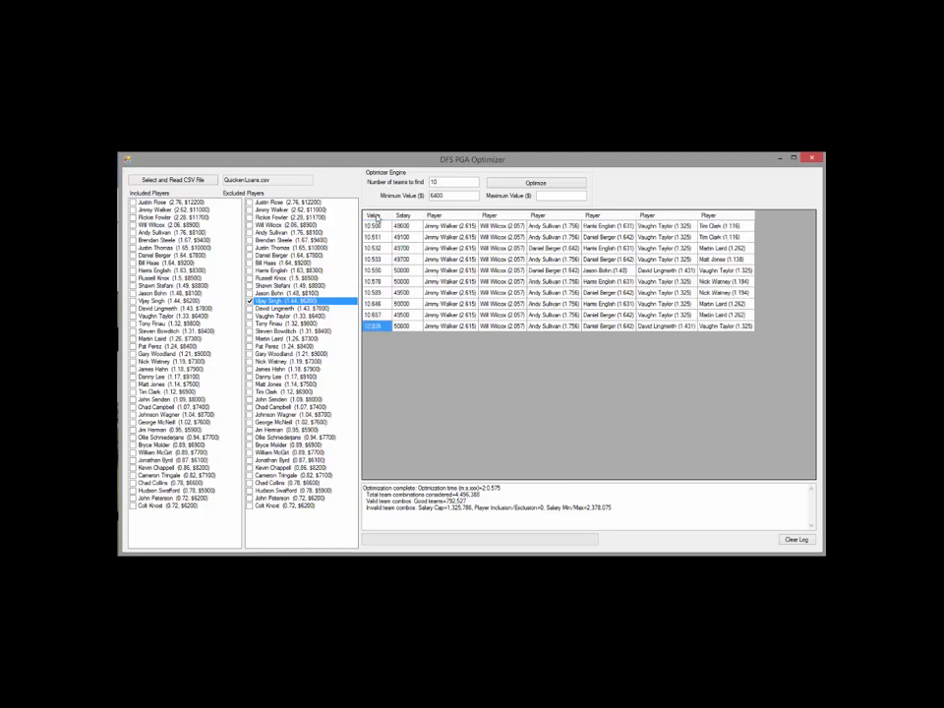
click(374, 217)
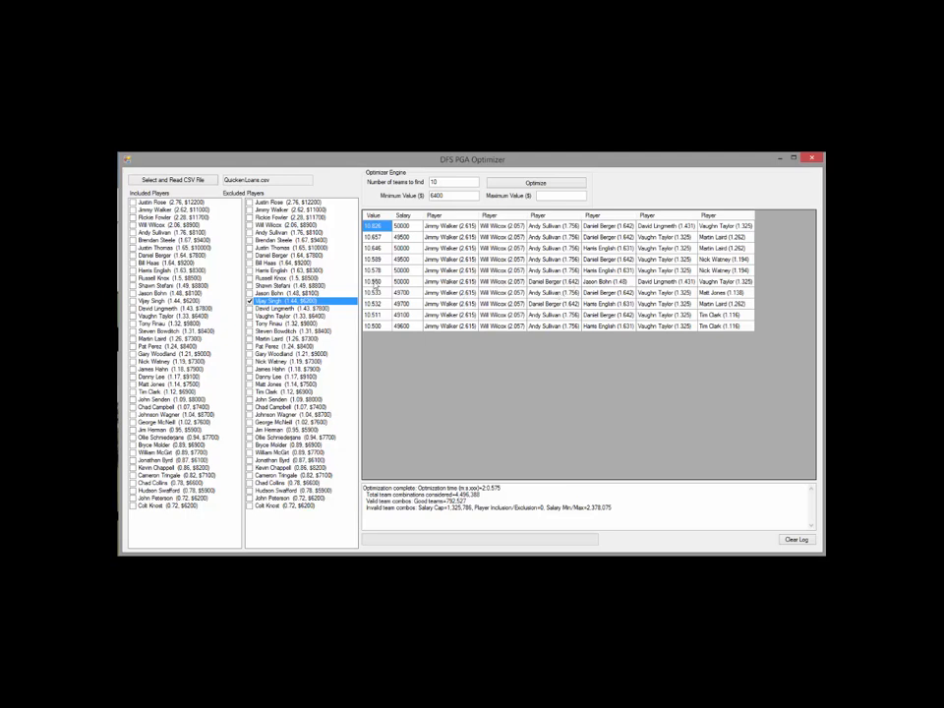
drag(374, 281, 722, 283)
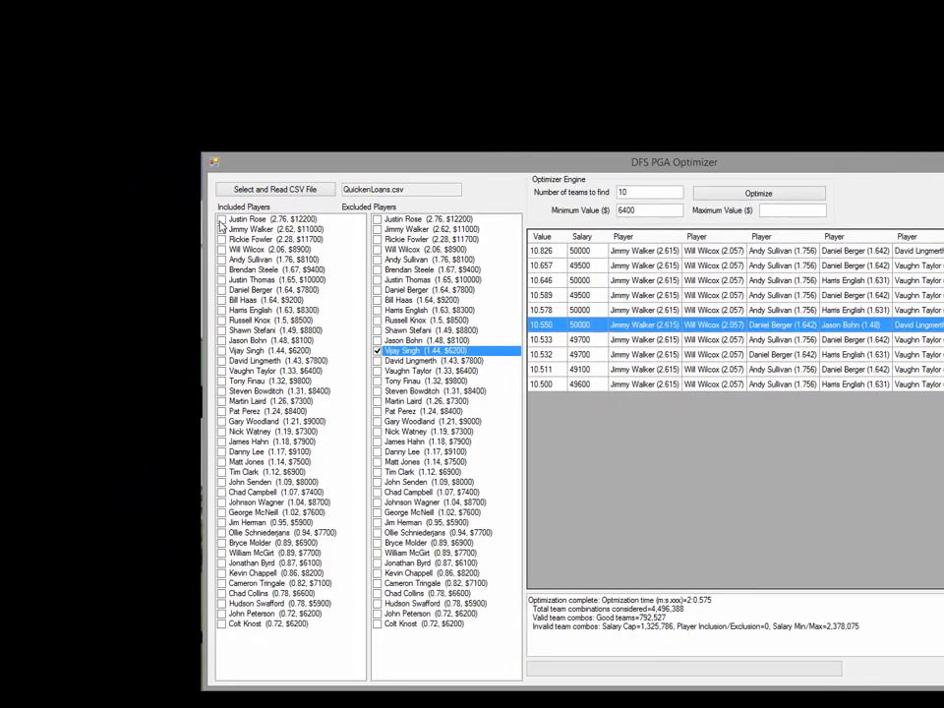
Mark Justin Rose and Jimmy Walker as included players.
click(220, 222)
click(220, 221)
click(221, 232)
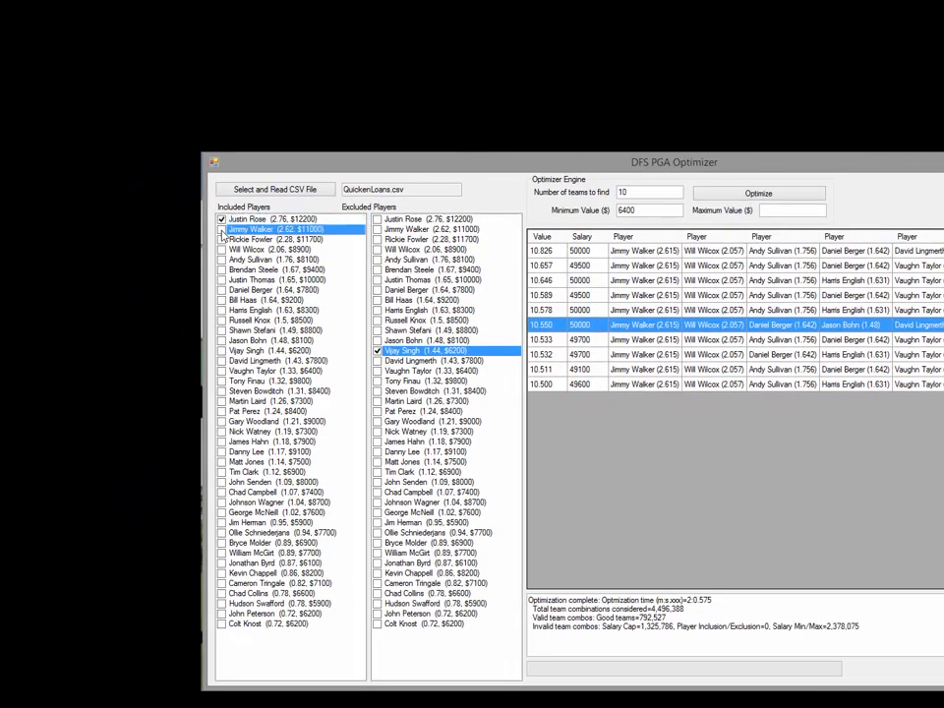
click(221, 229)
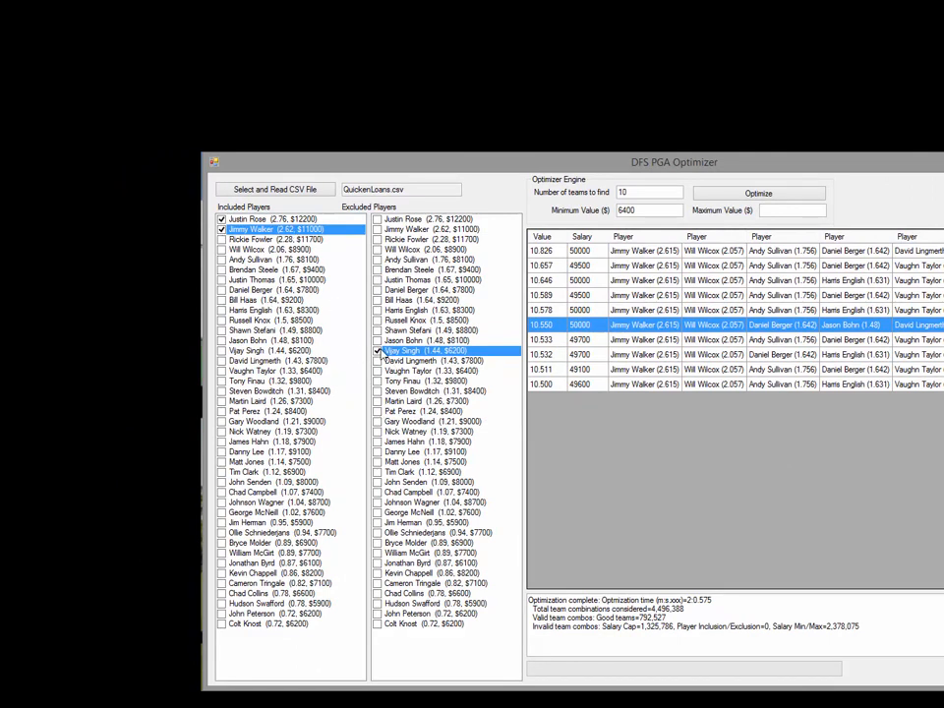